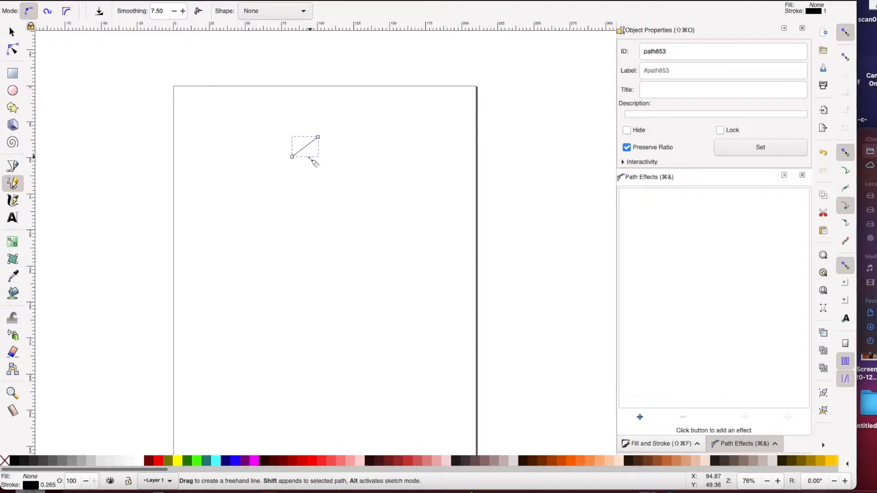
Draw the left half of a fir tree outline in connected straight segments, about 46 mm wide and 80 mm tall.
mouse_move(295, 159)
mouse_down()
mouse_move(310, 160)
mouse_move(278, 182)
mouse_move(314, 185)
mouse_move(269, 202)
mouse_up()
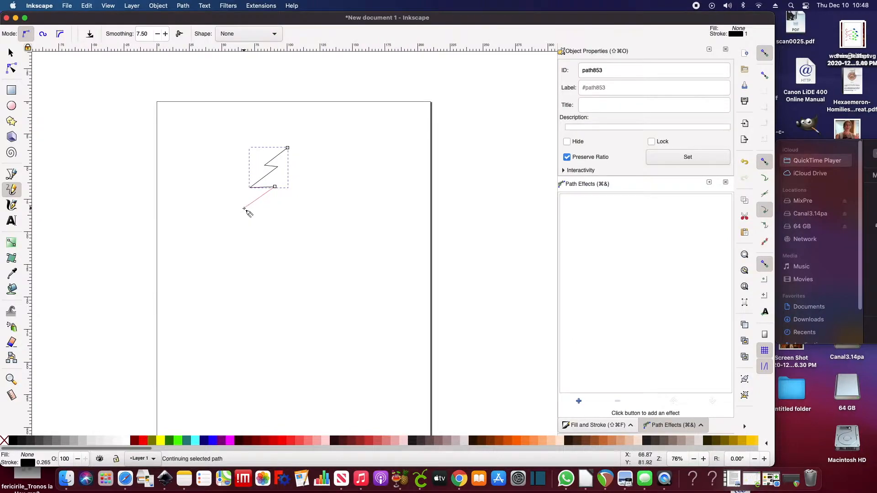
click(273, 206)
click(234, 232)
click(257, 233)
click(261, 249)
click(281, 236)
click(294, 252)
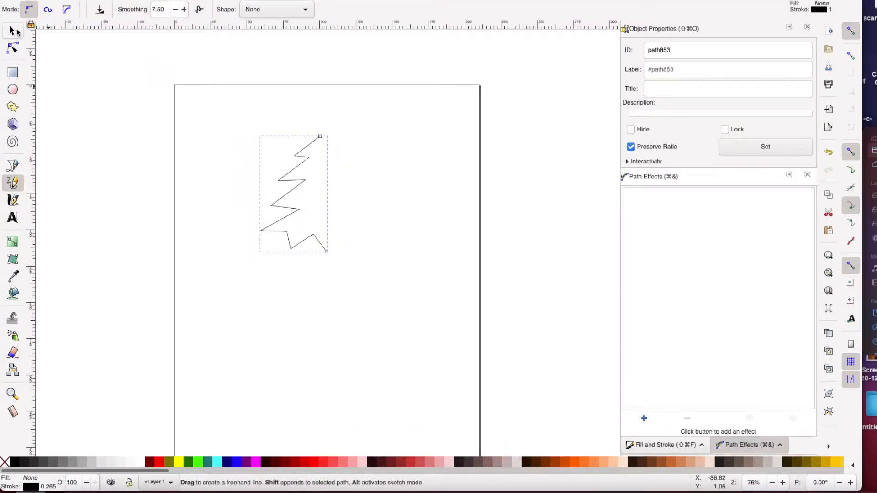
click(11, 32)
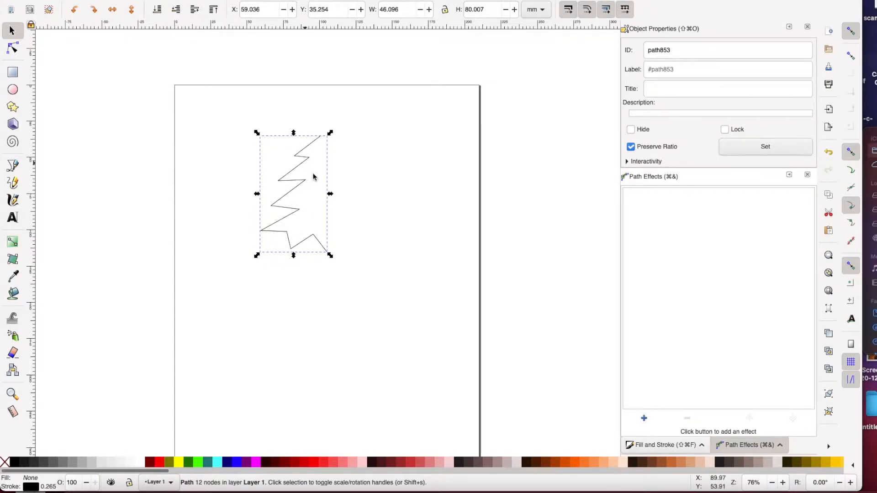
Bend the upper edges of the half-tree's branches into inward curves and adjust its inner and lower corner nodes.
click(782, 483)
click(783, 483)
click(783, 483)
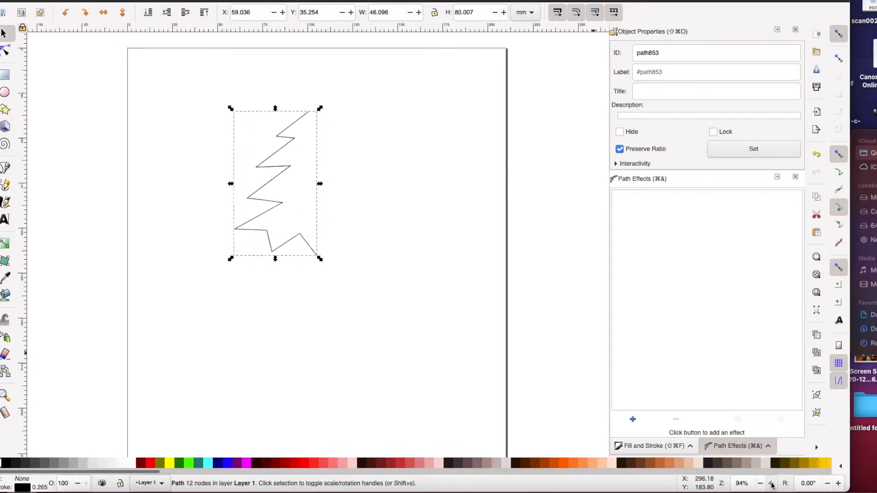
click(783, 483)
click(783, 483)
click(6, 51)
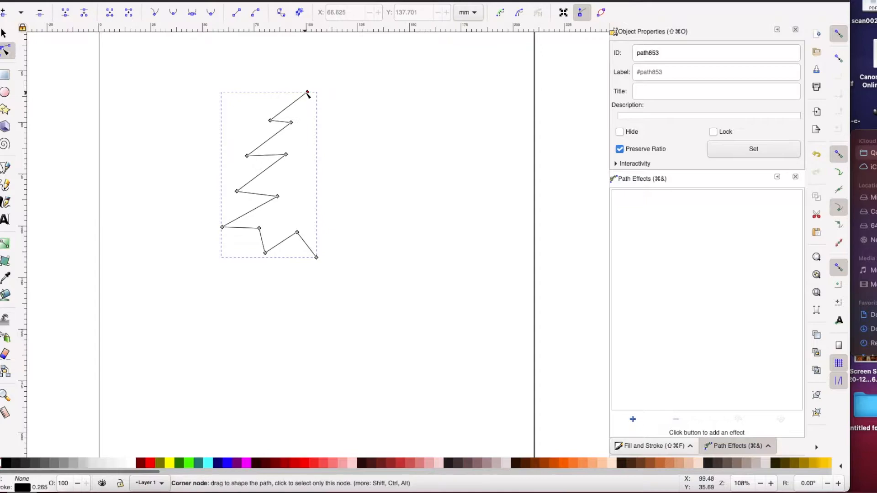
drag(307, 92, 297, 109)
click(299, 115)
drag(274, 139, 280, 145)
drag(272, 181, 271, 178)
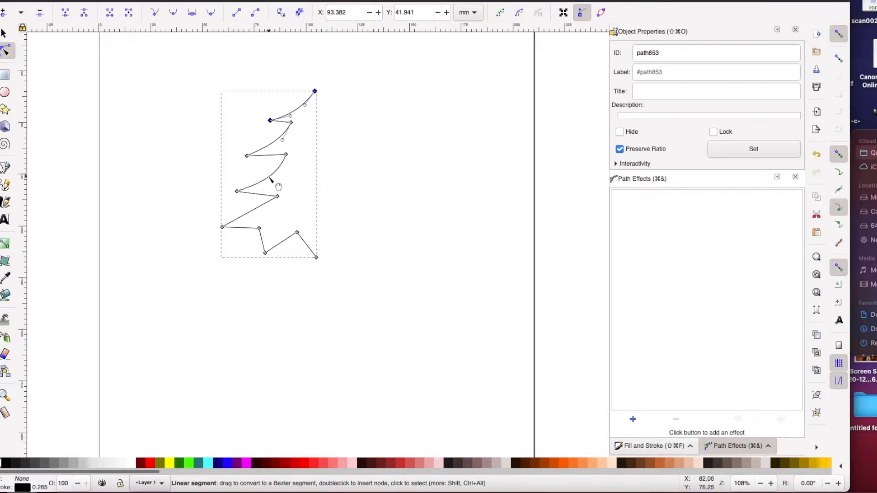
drag(253, 210, 294, 243)
drag(287, 156, 280, 161)
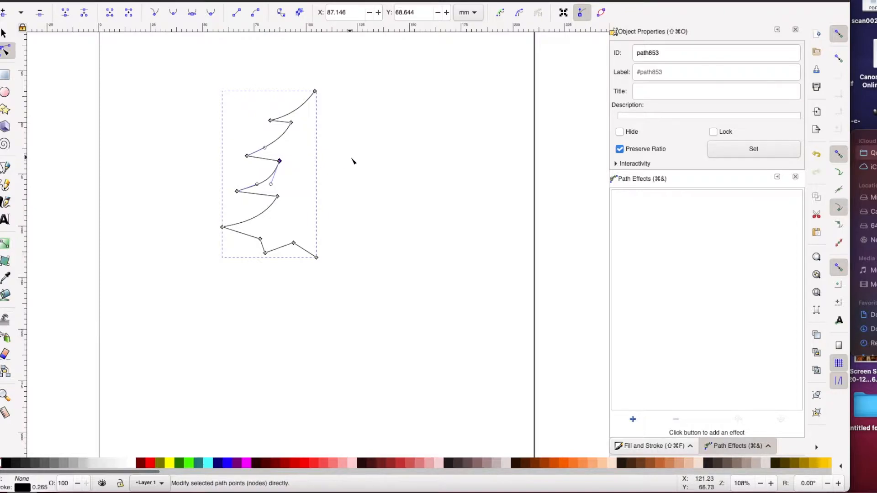
Copy the half-tree outline and paste the copy beside the original.
key(s)
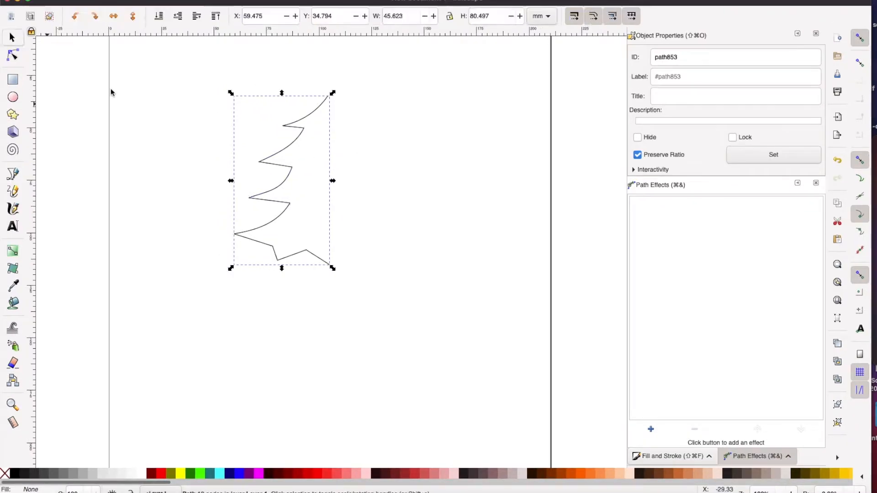
right_click(235, 117)
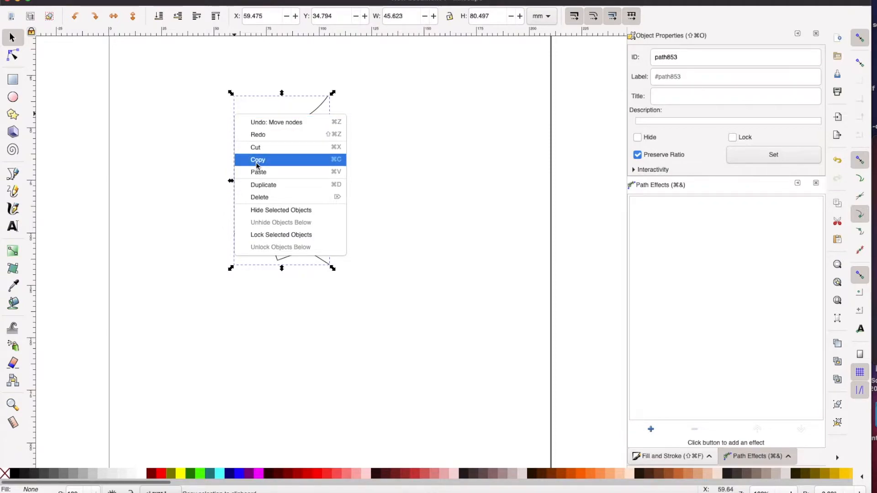
click(257, 159)
right_click(361, 135)
click(388, 194)
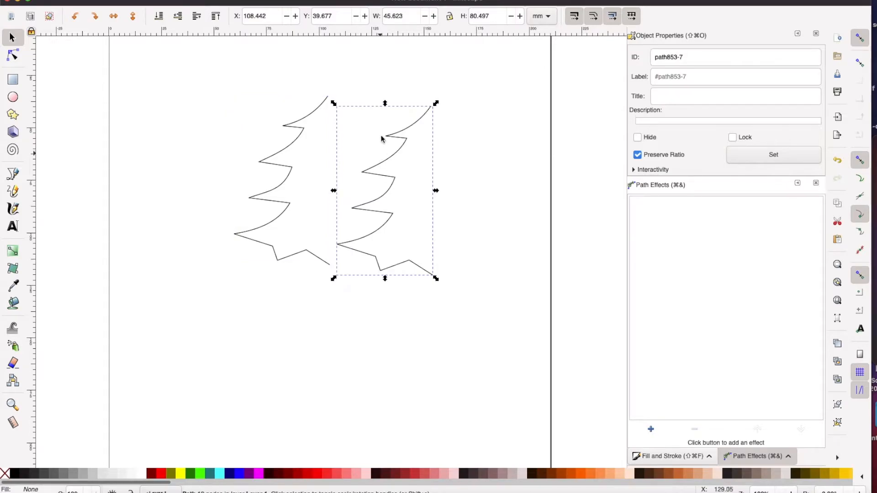
Flip the copy horizontally and align it against the original half to form a symmetrical tree.
click(113, 17)
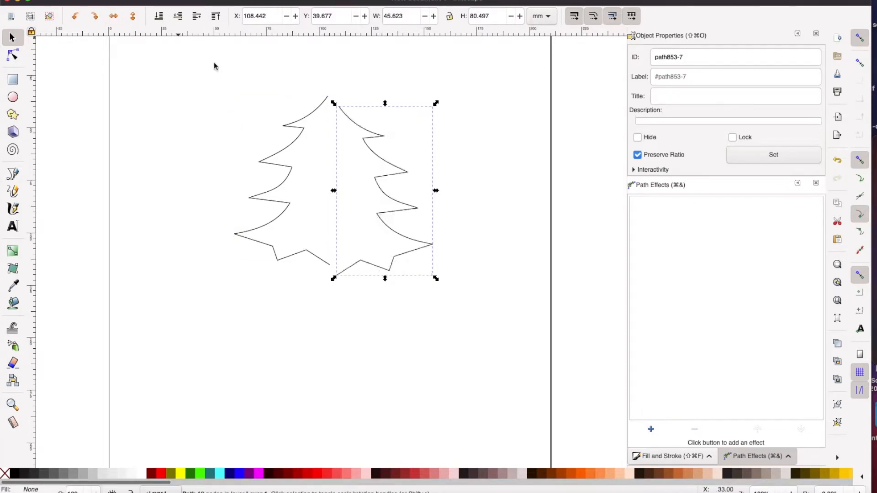
drag(375, 153, 371, 148)
click(462, 154)
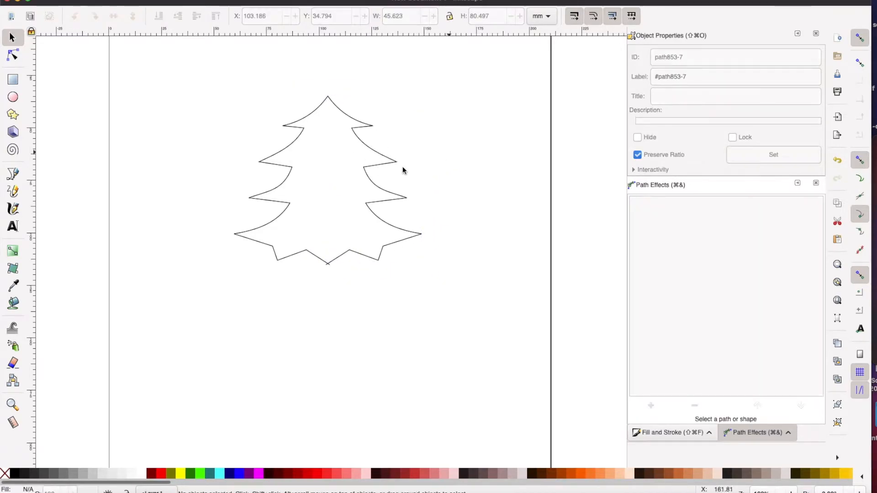
Raise the tree's tip and join the end nodes of the two halves there into one centred node.
click(791, 492)
click(791, 492)
click(791, 492)
click(791, 492)
scroll(445, 398, down, 2)
scroll(446, 400, up, 5)
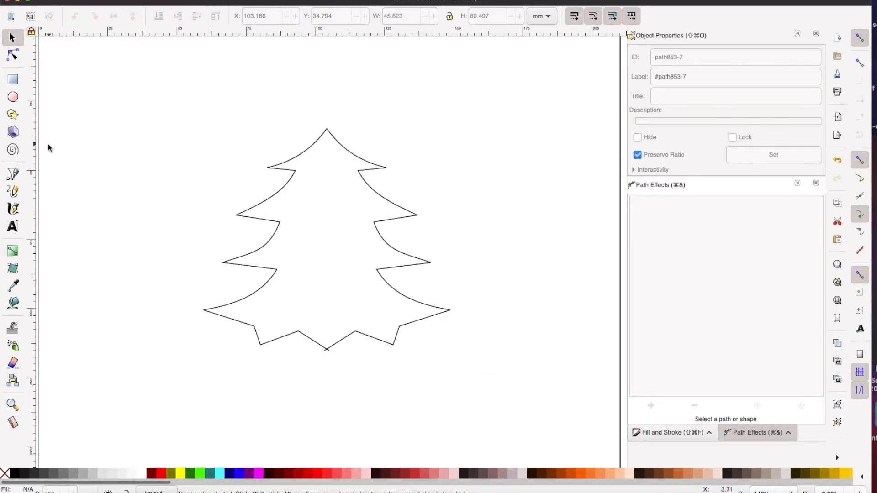
click(13, 56)
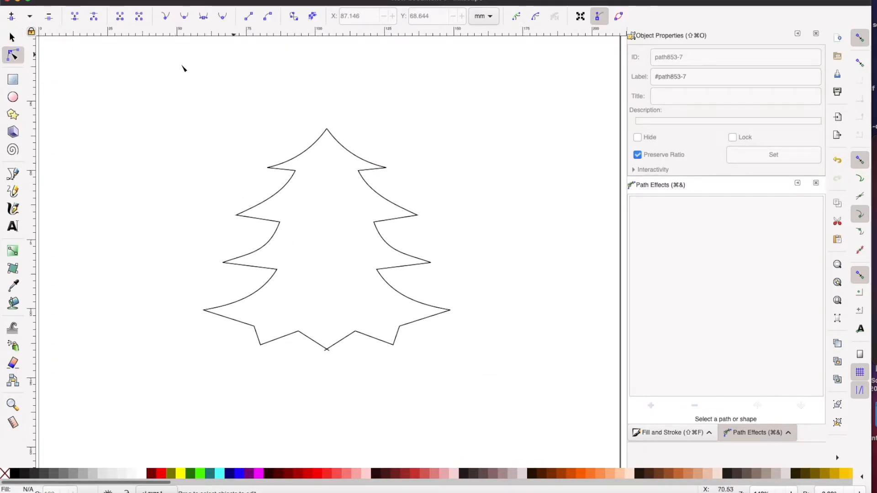
click(329, 133)
drag(327, 130, 328, 119)
click(327, 130)
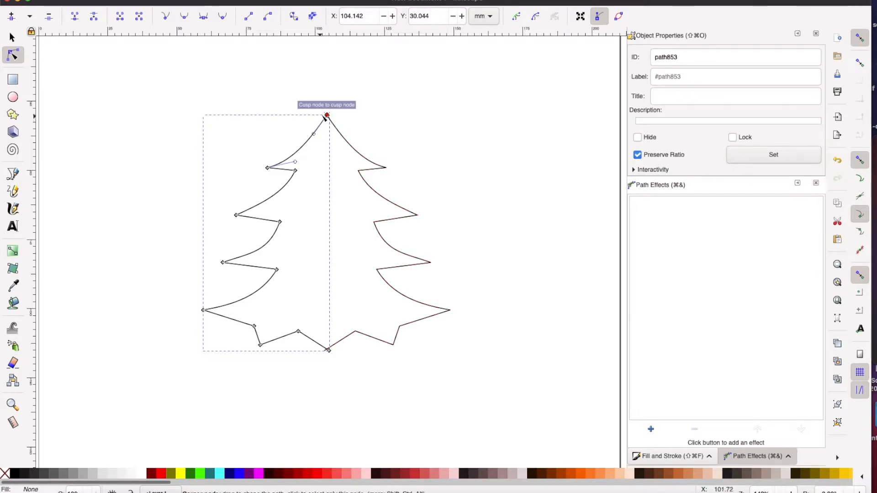
drag(322, 116, 312, 118)
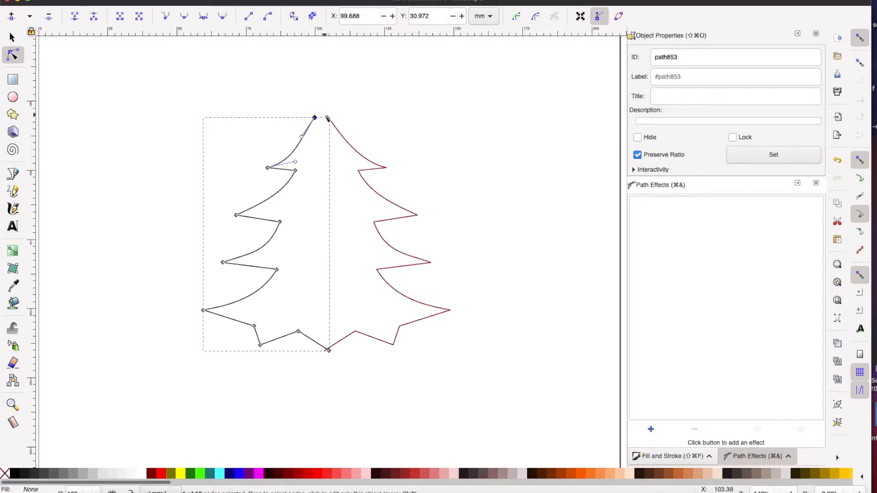
shift+click(329, 118)
key(shift+j)
drag(308, 111, 328, 116)
click(13, 54)
Bend the branch undersides and the tree's bottom edge into curves, adjusting branch tips and corner nodes on both halves.
drag(267, 168, 266, 162)
drag(385, 168, 364, 173)
key(super+z)
click(295, 170)
drag(290, 170, 286, 172)
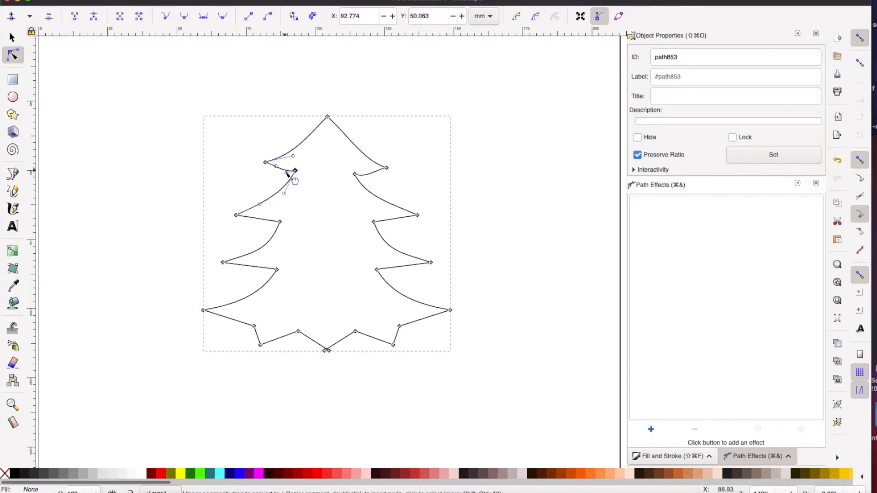
drag(417, 215, 394, 219)
drag(262, 219, 261, 223)
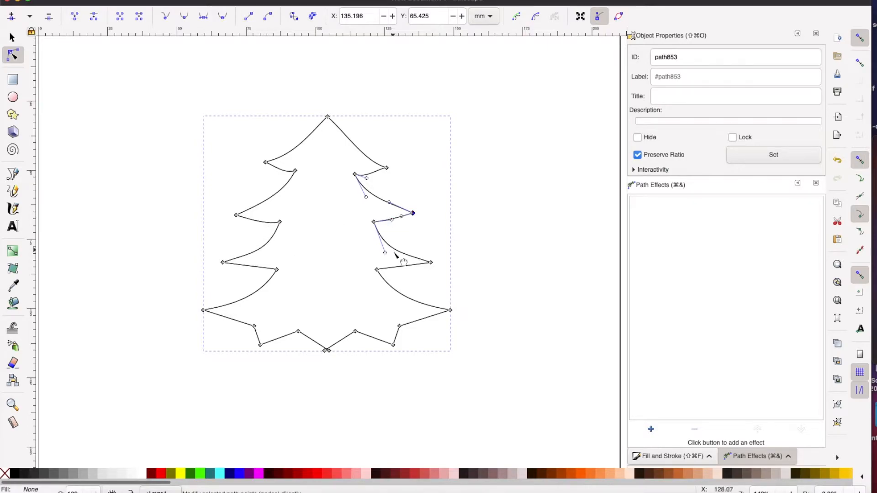
drag(271, 355, 265, 343)
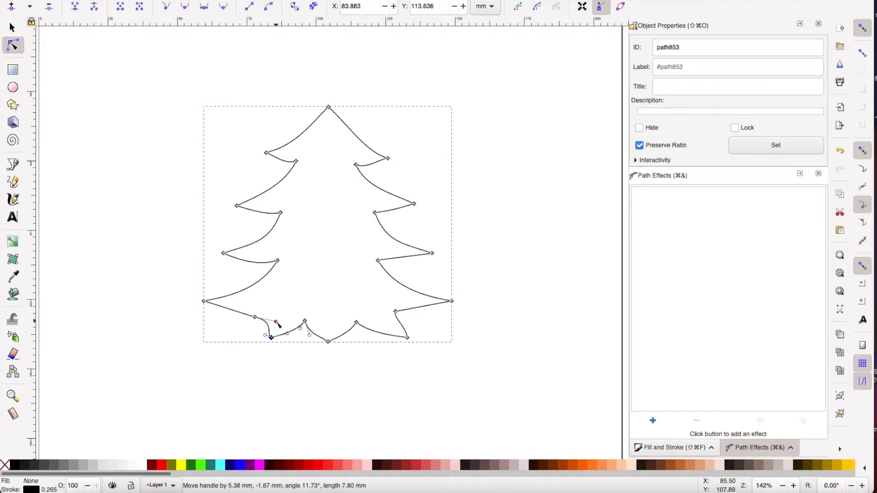
drag(277, 339, 354, 322)
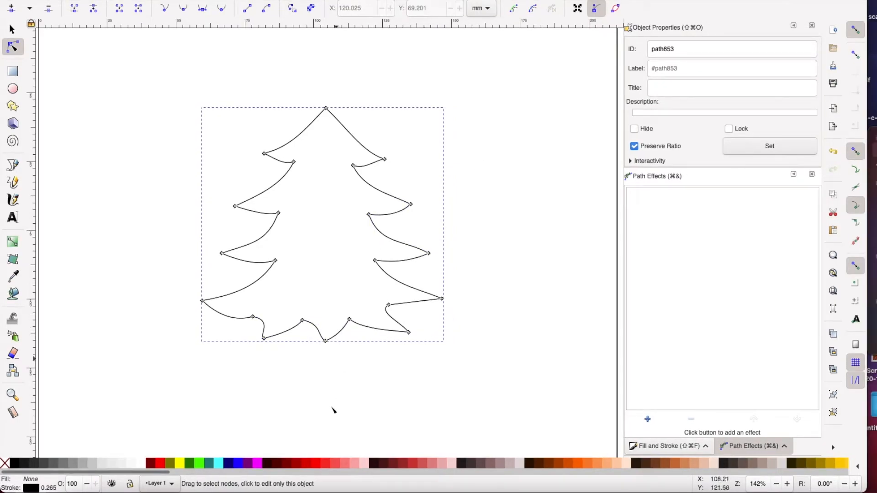
Fill the tree with dark teal and save the drawing to the Desktop as GreenTree.svg.
click(209, 464)
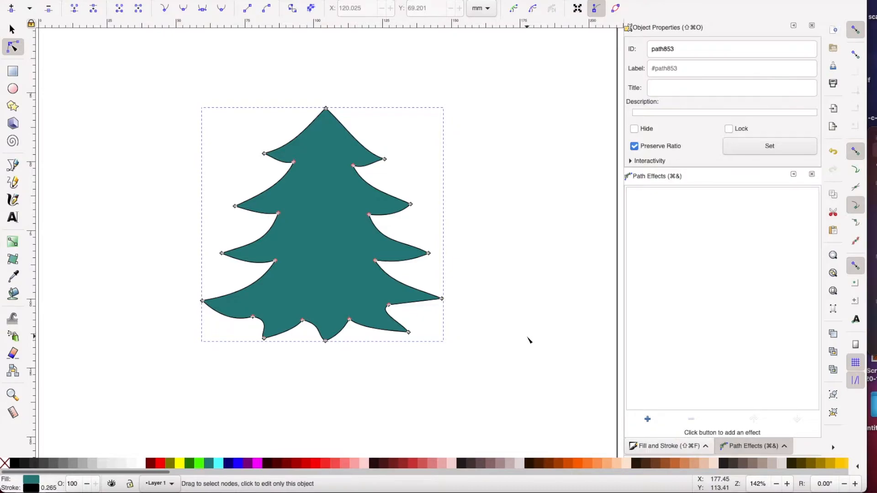
click(147, 81)
text(GreenTree)
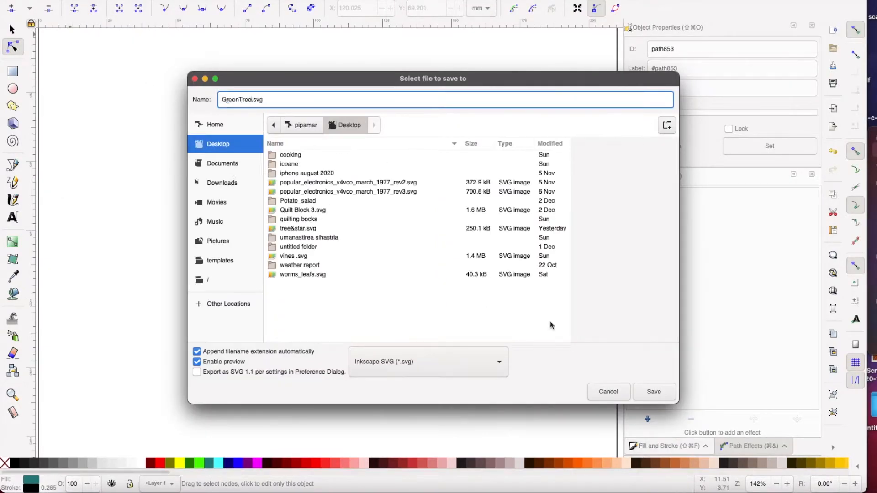
click(655, 393)
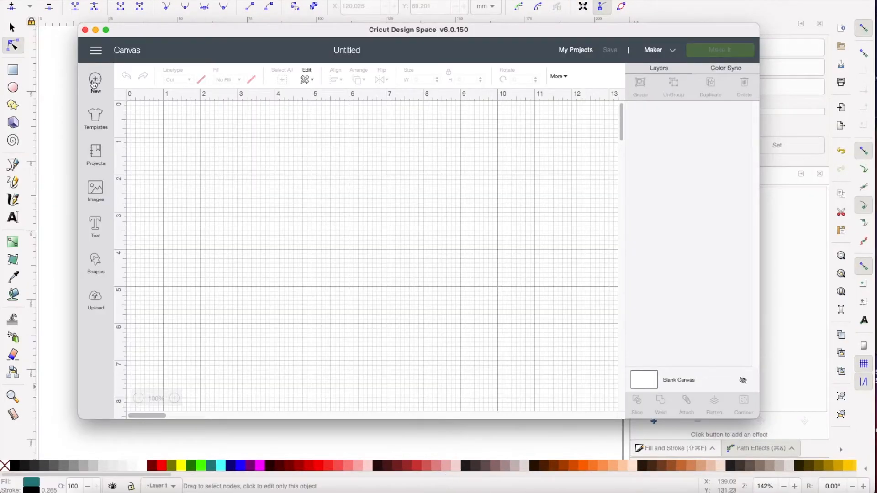
Switch to Cricut Design Space, insert the uploaded green tree and size it to about 3.99 by 3.88 inches.
click(95, 299)
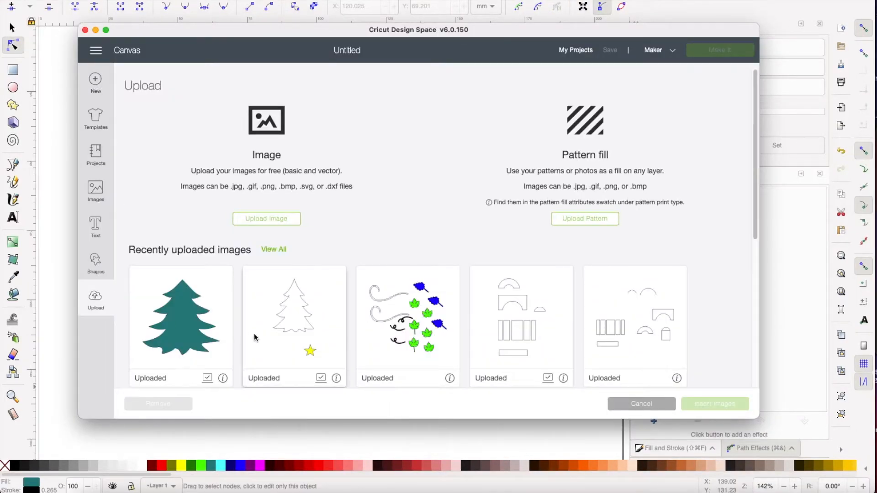
click(199, 336)
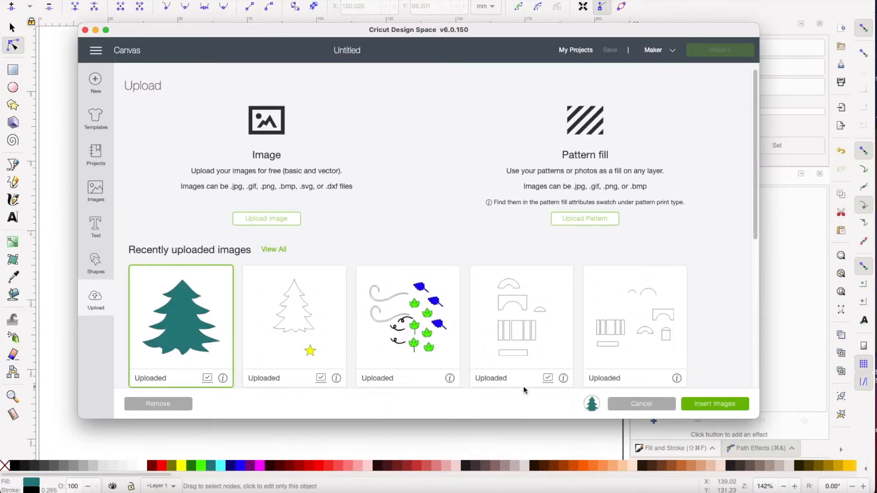
click(715, 404)
drag(301, 259, 386, 343)
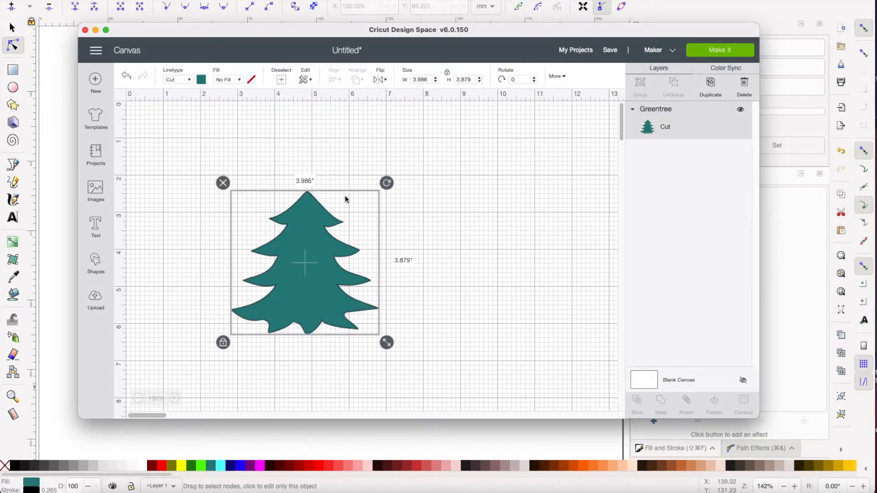
Duplicate the green tree five times on the canvas.
right_click(295, 259)
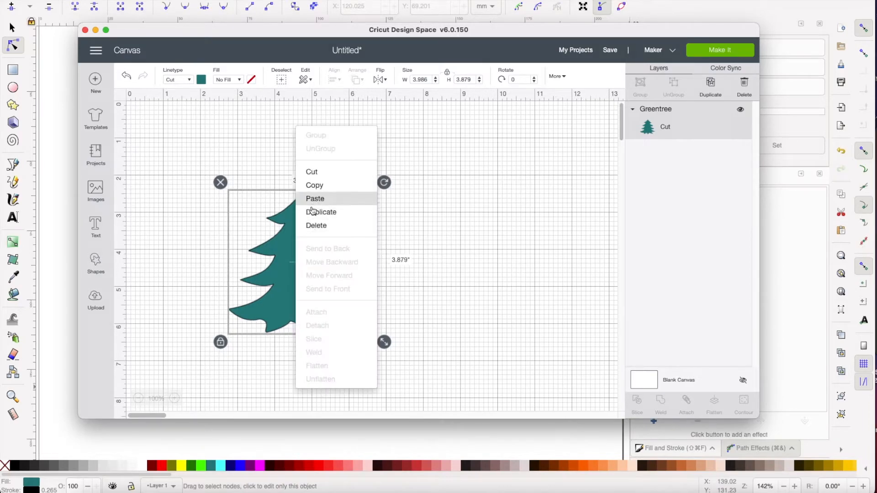
click(313, 213)
right_click(313, 216)
click(329, 185)
right_click(323, 215)
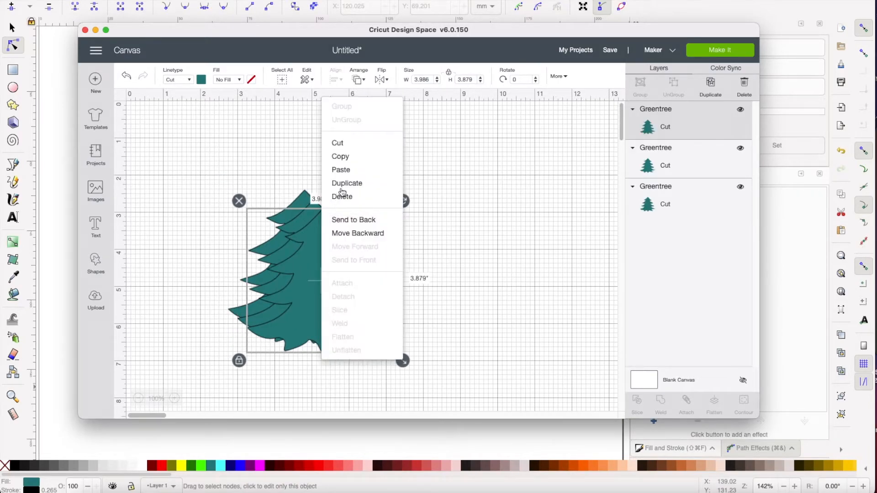
click(338, 185)
right_click(338, 249)
click(361, 205)
right_click(342, 242)
click(377, 213)
Spread the overlapping trees across the canvas in two rows of three.
drag(358, 255, 489, 162)
drag(334, 270, 396, 190)
drag(291, 287, 201, 360)
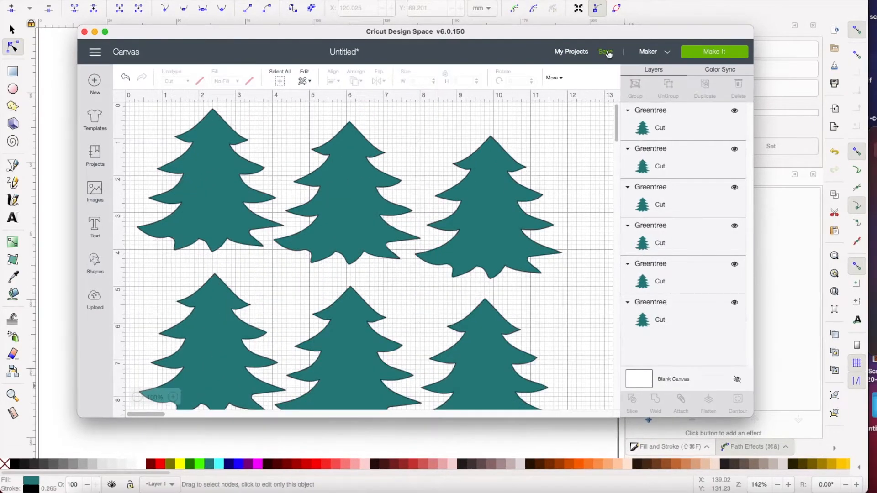
Save the project under the name GreenTrees.
click(610, 50)
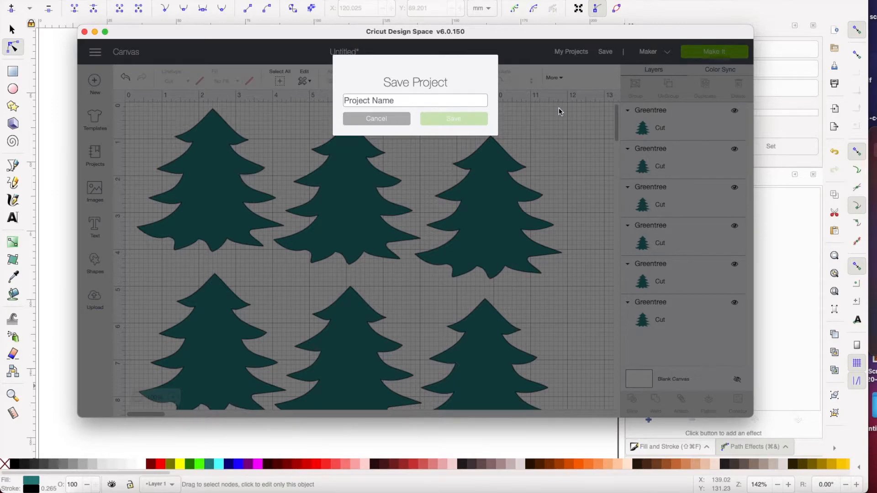
text(GreenTr)
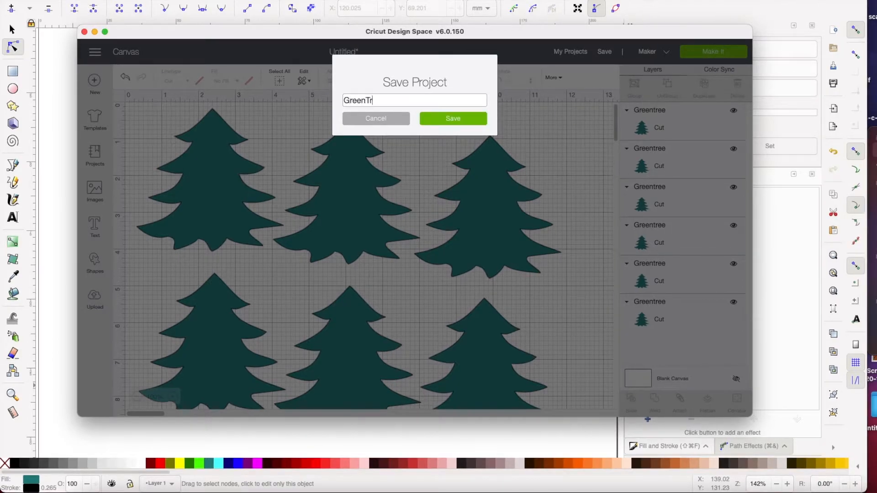
click(458, 119)
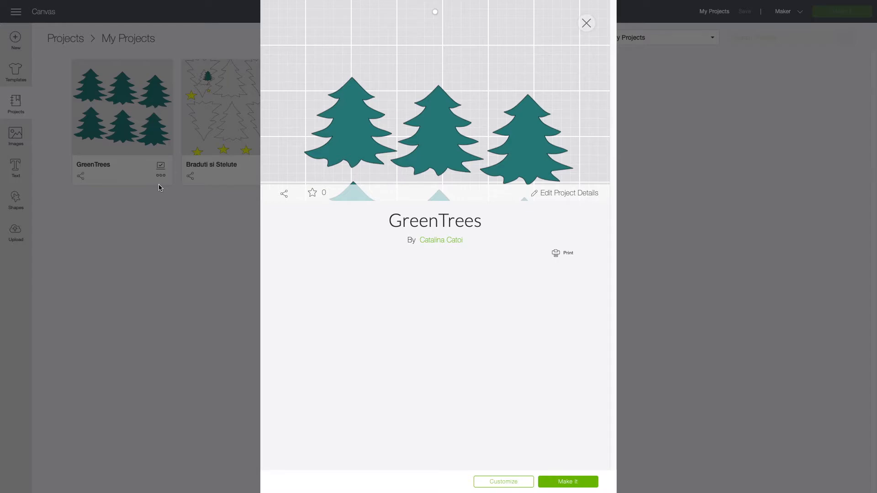
Start making the GreenTrees project with a 12" x 24" material size and adjust the tree placement on the mat.
click(561, 484)
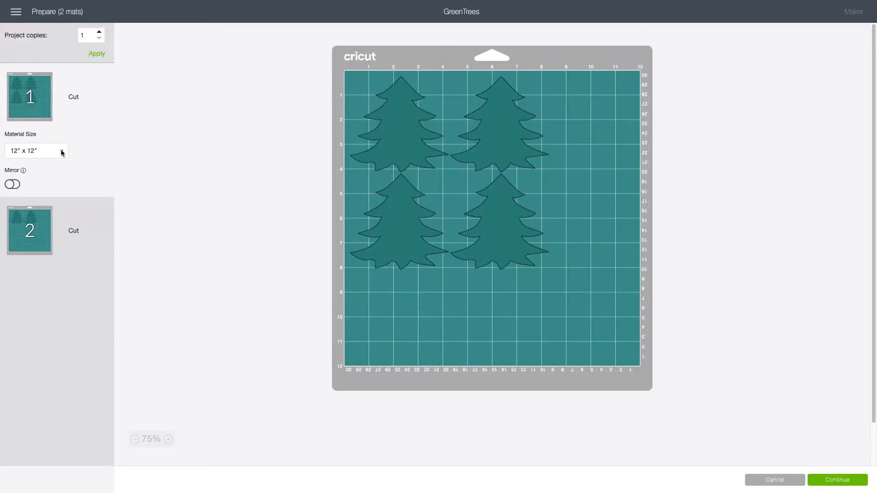
click(66, 156)
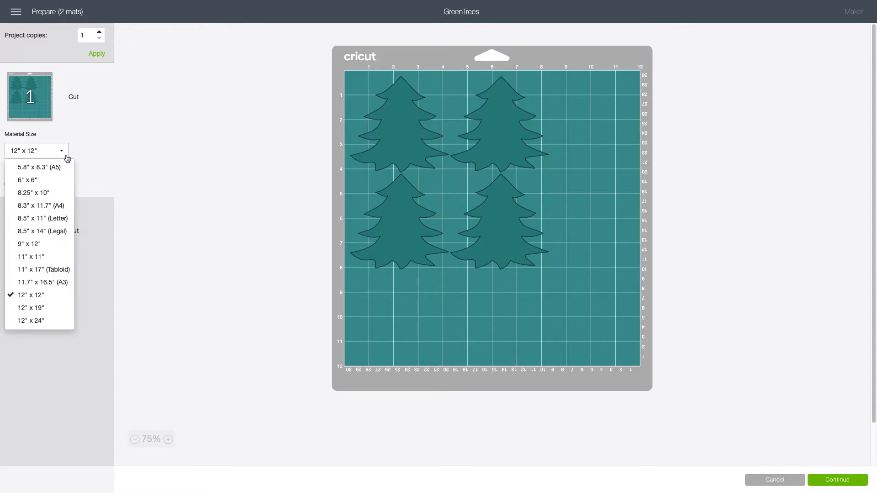
click(44, 320)
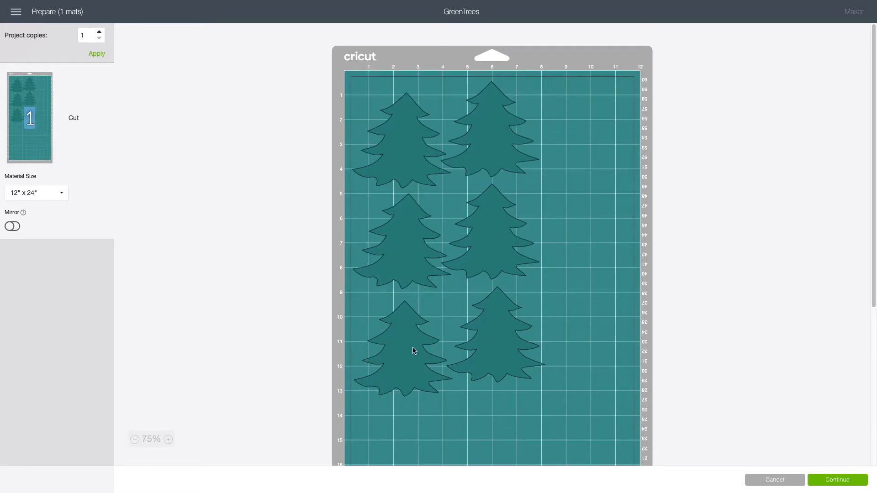
drag(460, 299, 462, 301)
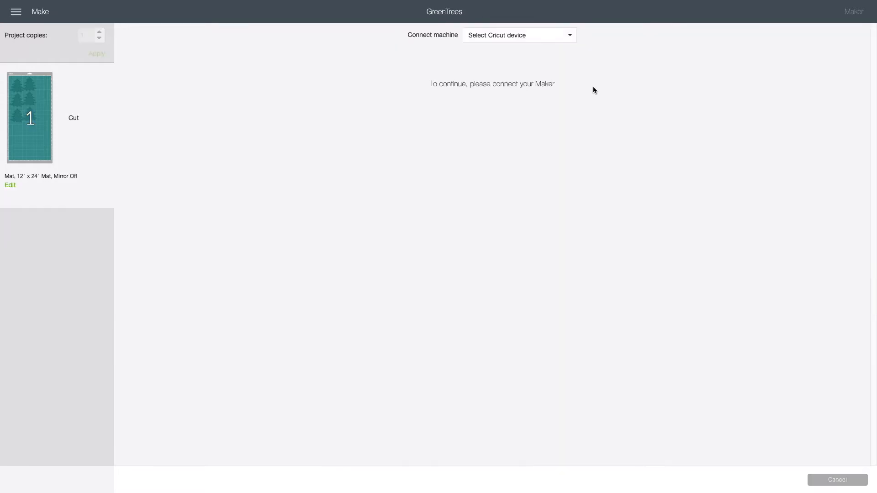
Connect the Maker : 0 USB machine and choose Cotton as the base material.
click(569, 35)
click(518, 52)
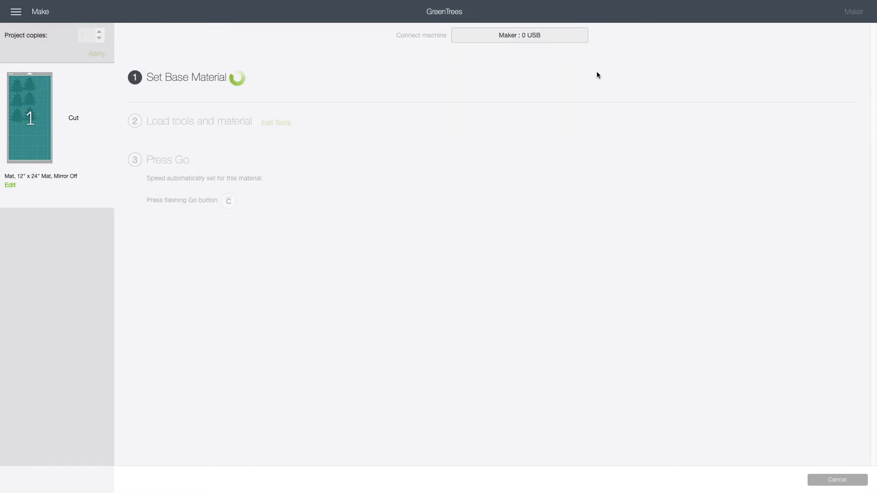
click(401, 175)
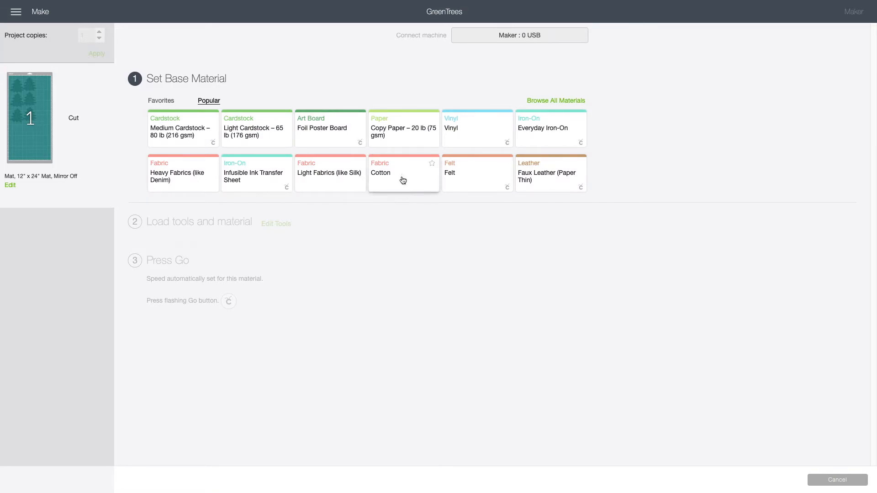